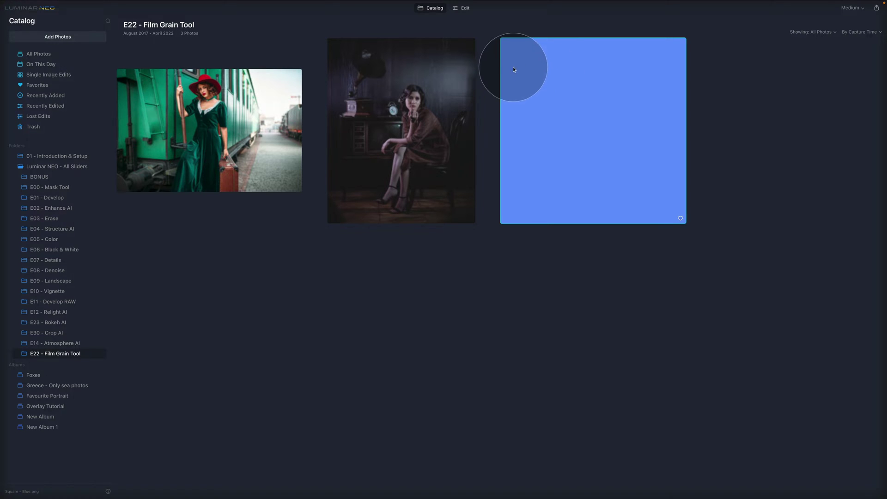
# Open the blue square image in Edit and expand Film Grain to show Amount, Size and Roughness.
pyautogui.click(463, 9)
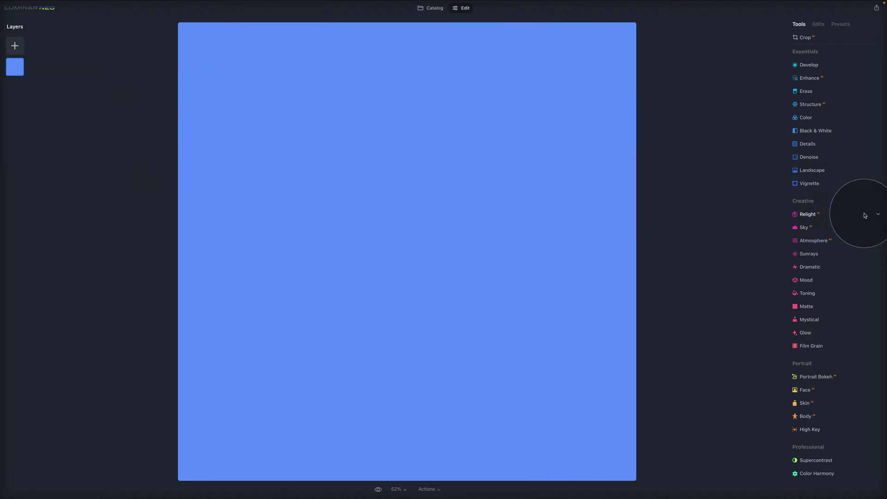
pyautogui.click(824, 350)
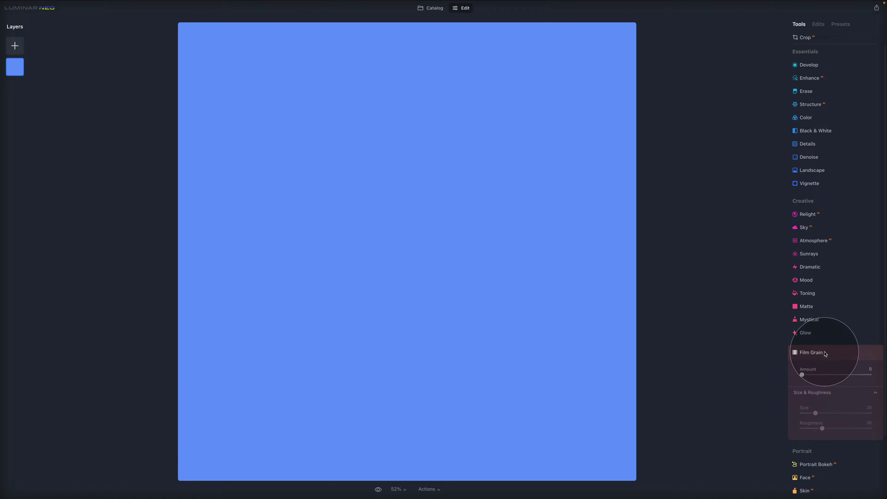
pyautogui.scroll(-2, 827, 342)
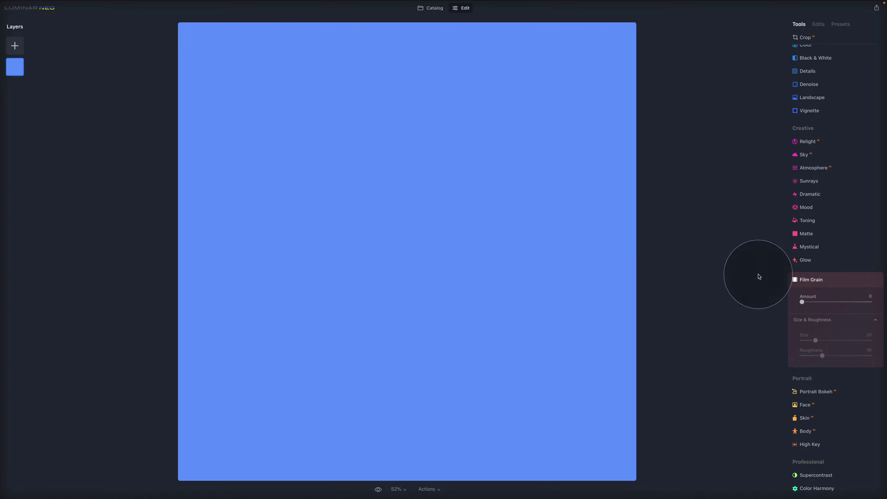
# Test the grain Amount, reset it to 0, then set Film Grain Amount to 100.
pyautogui.moveTo(803, 302); pyautogui.dragTo(886, 313)
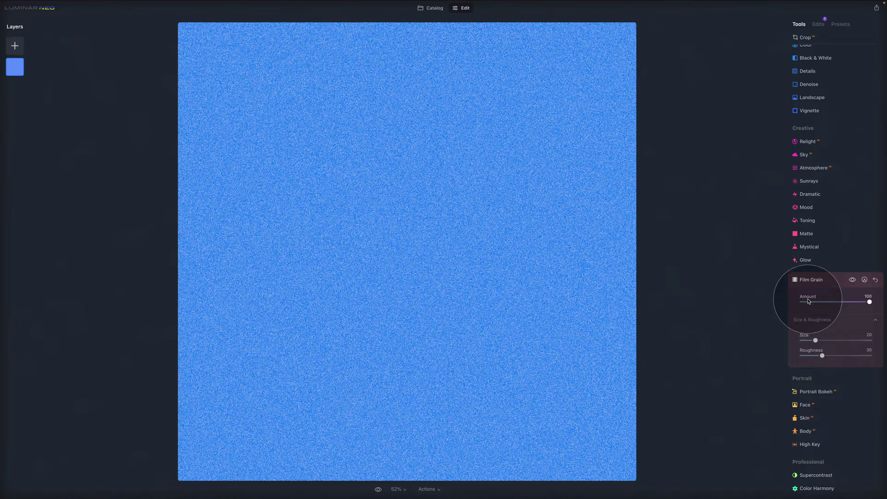
pyautogui.doubleClick(809, 301)
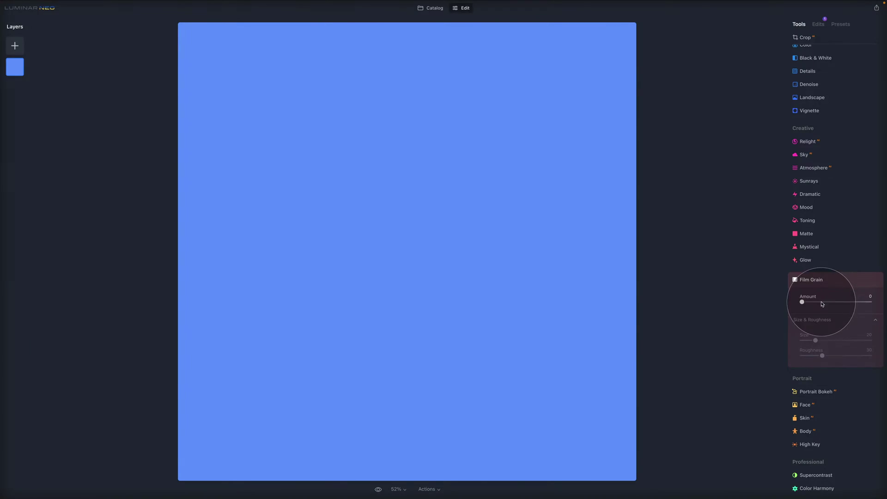
pyautogui.moveTo(821, 301); pyautogui.dragTo(869, 302)
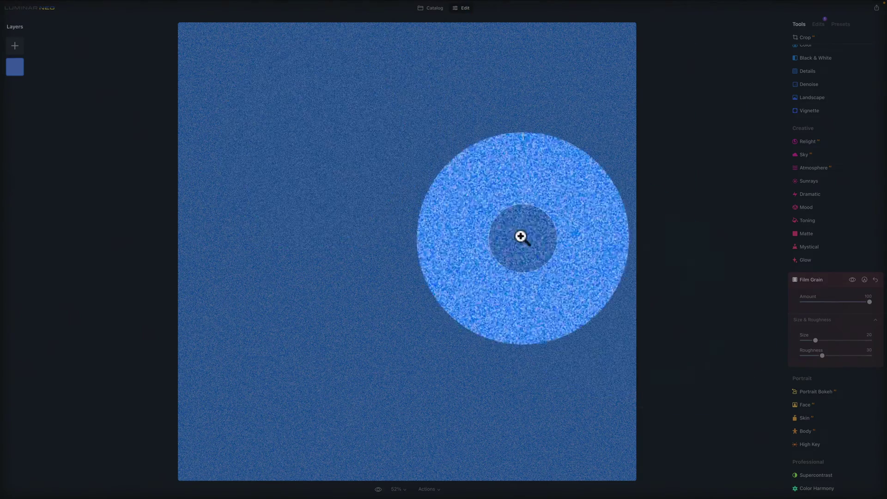
# Try the grain Size and Roughness extremes, then reset to Size 20 and Roughness 30.
pyautogui.moveTo(815, 341); pyautogui.dragTo(873, 342)
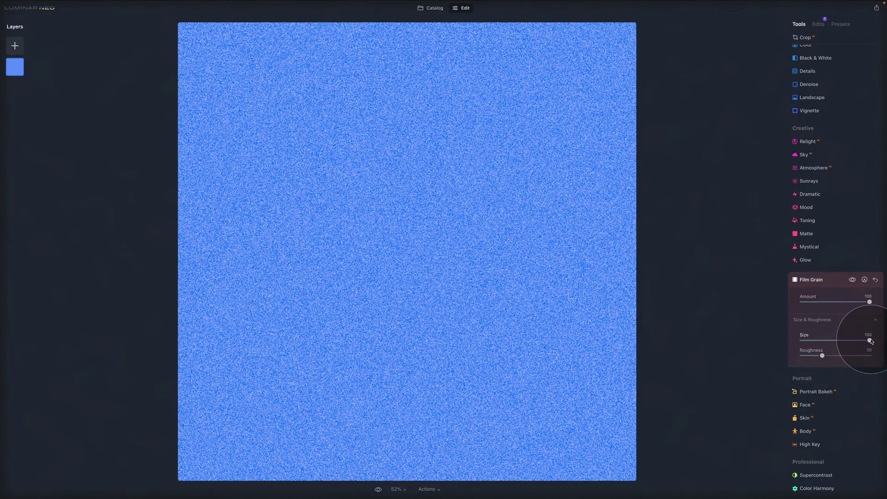
pyautogui.moveTo(871, 341); pyautogui.dragTo(755, 341)
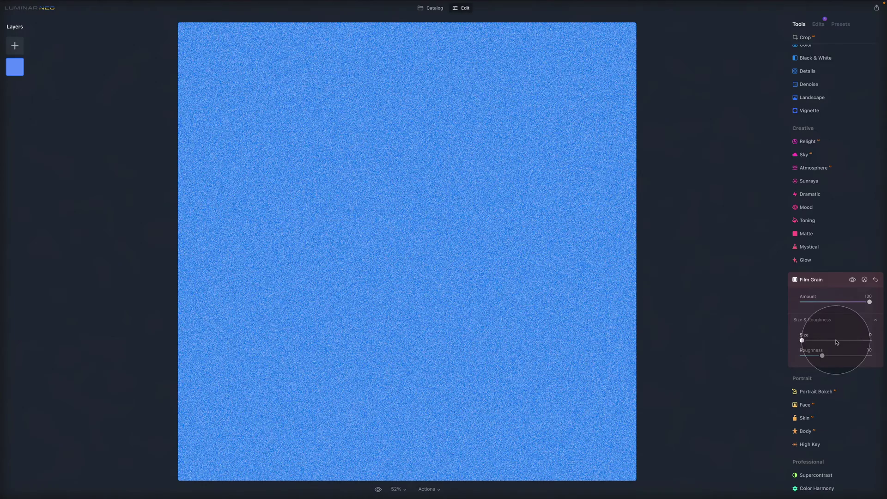
pyautogui.moveTo(863, 341); pyautogui.dragTo(875, 341)
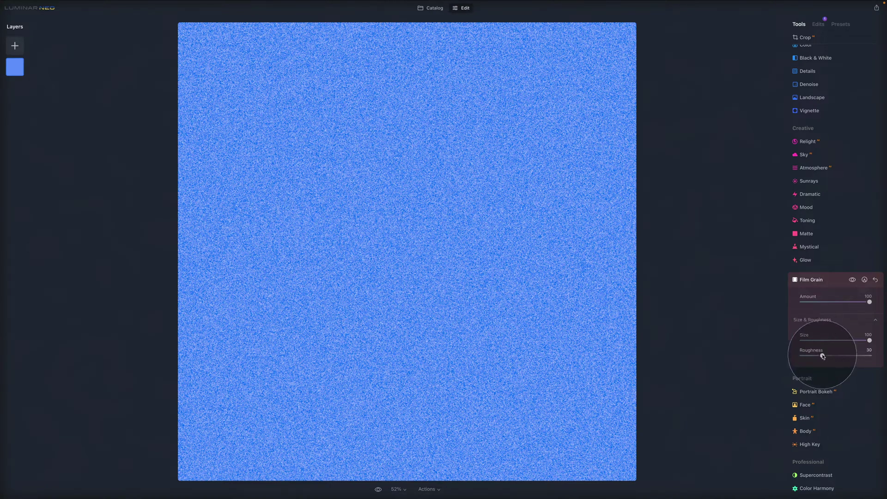
pyautogui.moveTo(823, 356); pyautogui.dragTo(869, 356)
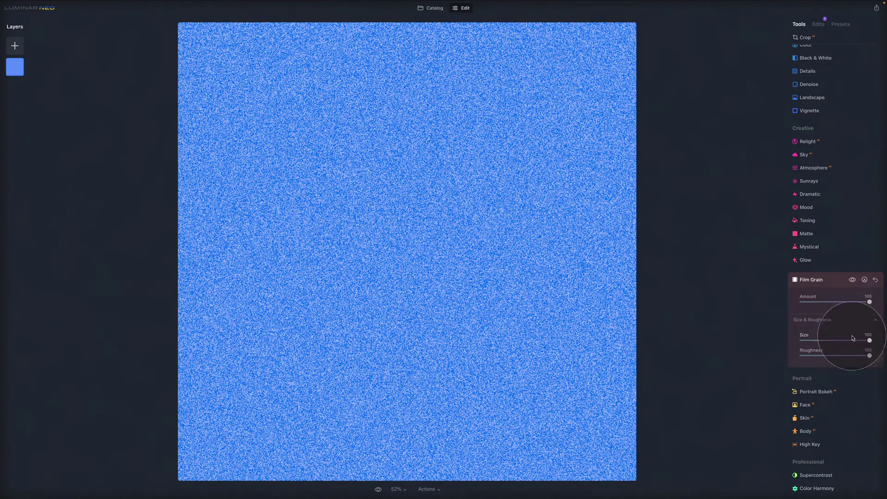
pyautogui.moveTo(849, 355); pyautogui.dragTo(726, 361)
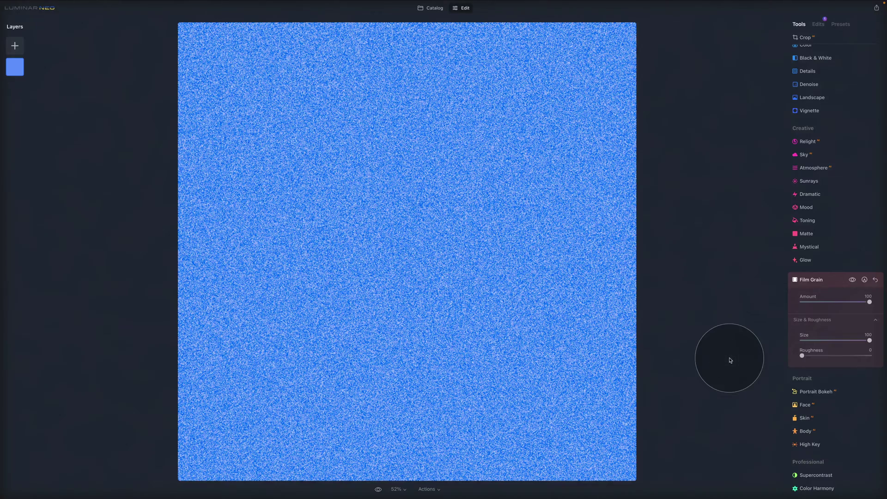
pyautogui.click(823, 355)
pyautogui.click(813, 340)
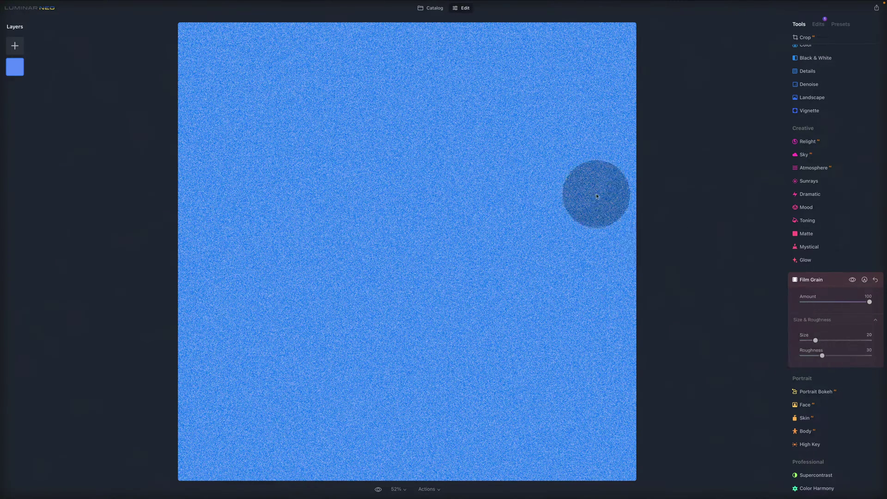
# Open the seated woman portrait from the catalog for editing.
pyautogui.click(430, 12)
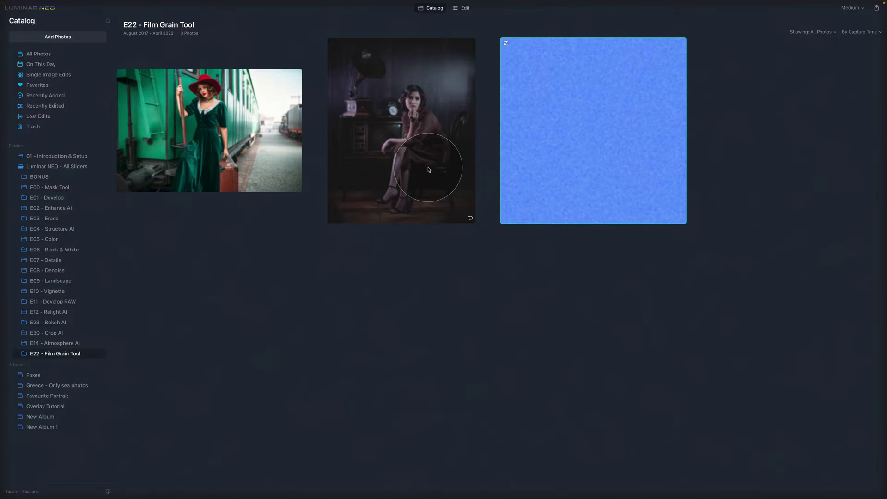
pyautogui.click(414, 134)
pyautogui.click(463, 8)
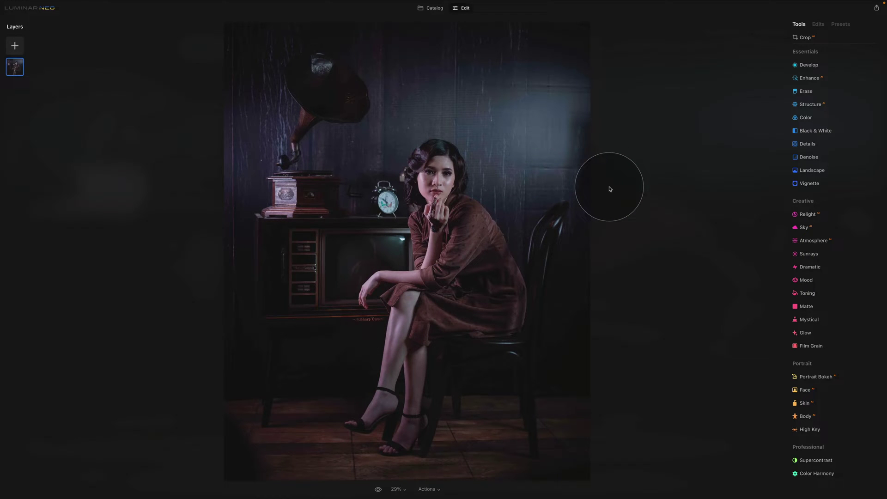
# Convert the portrait to black and white using Black & White's Convert to B&W.
pyautogui.click(815, 130)
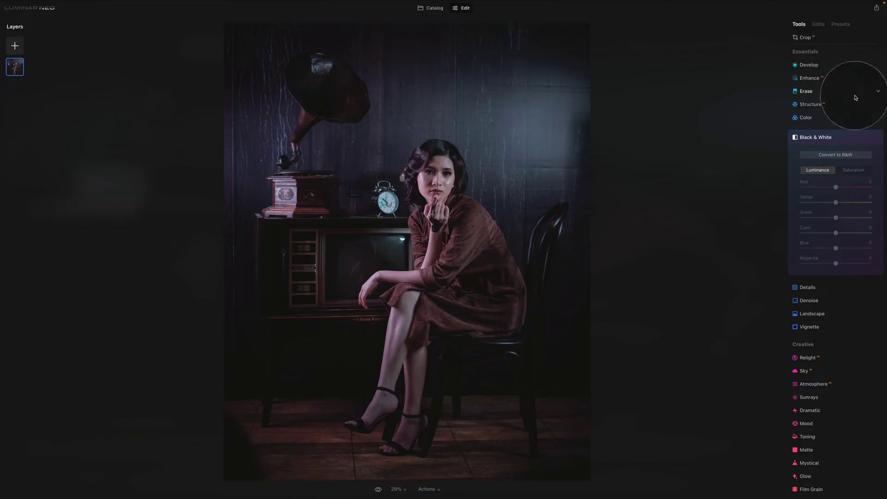
pyautogui.click(852, 156)
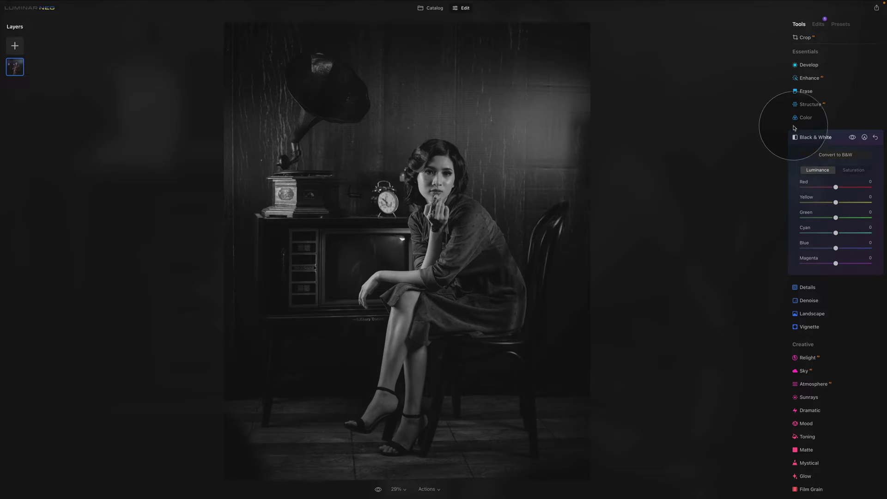
pyautogui.click(826, 67)
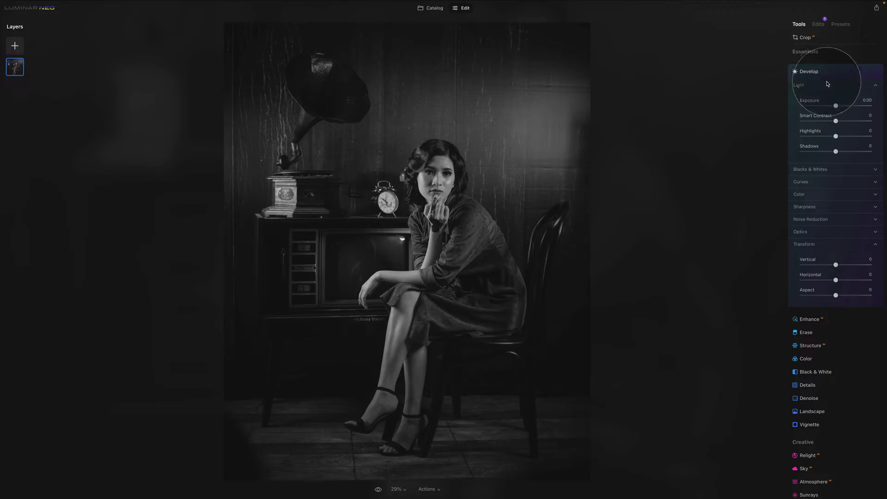
# Lower Develop's Smart Contrast to -61 for a flatter, faded look.
pyautogui.moveTo(836, 121); pyautogui.dragTo(815, 123)
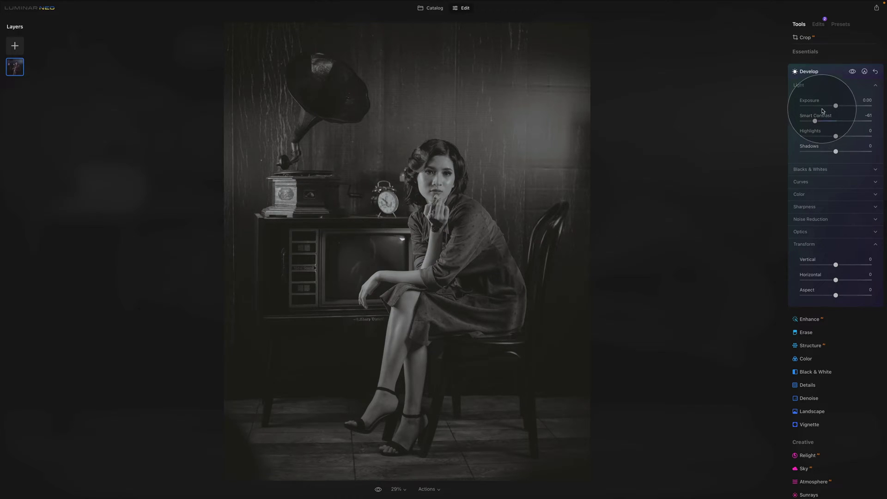
pyautogui.click(824, 71)
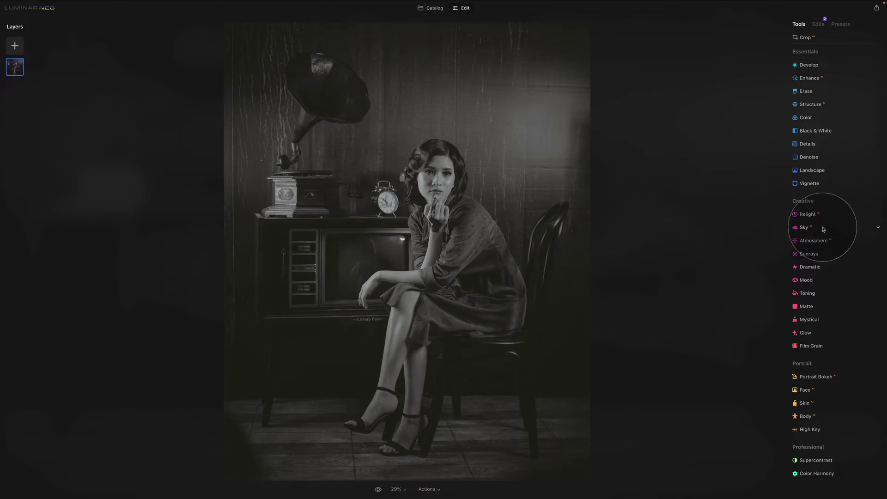
# Set the portrait's Film Grain to Amount 52, Size 30 and Roughness 39.
pyautogui.click(829, 345)
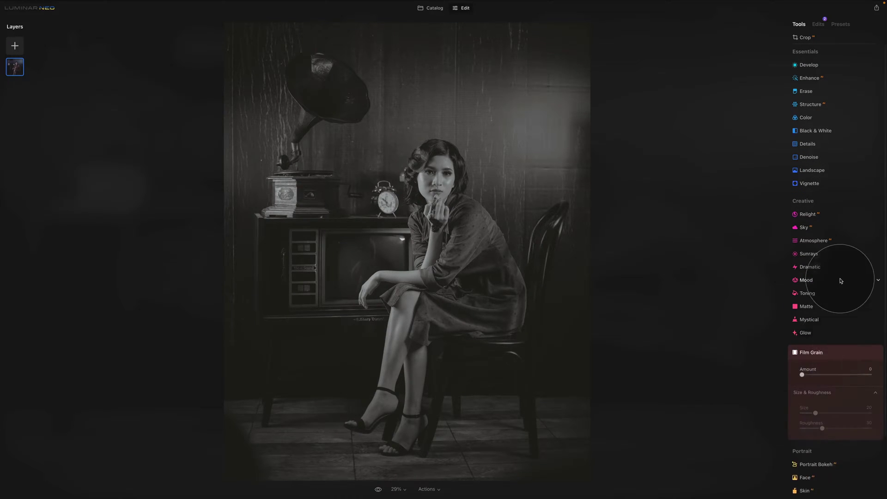
pyautogui.scroll(-2, 841, 280)
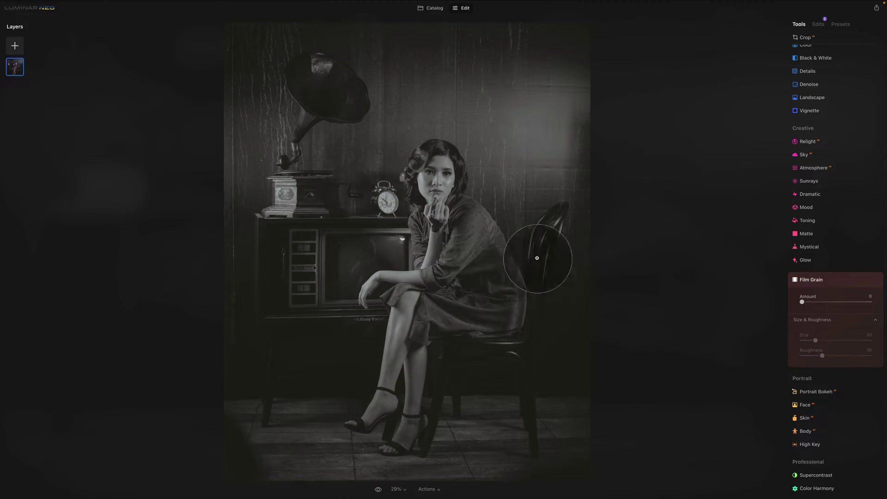
pyautogui.moveTo(802, 302); pyautogui.dragTo(830, 303)
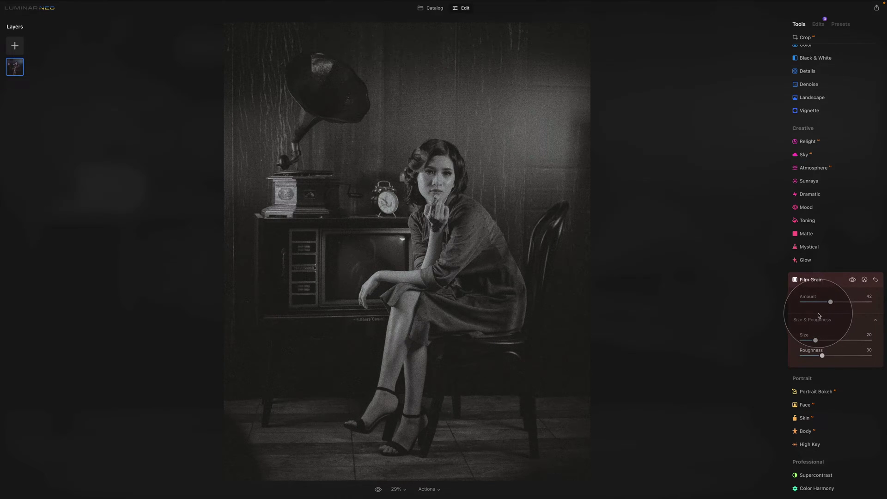
pyautogui.moveTo(831, 302); pyautogui.dragTo(822, 303)
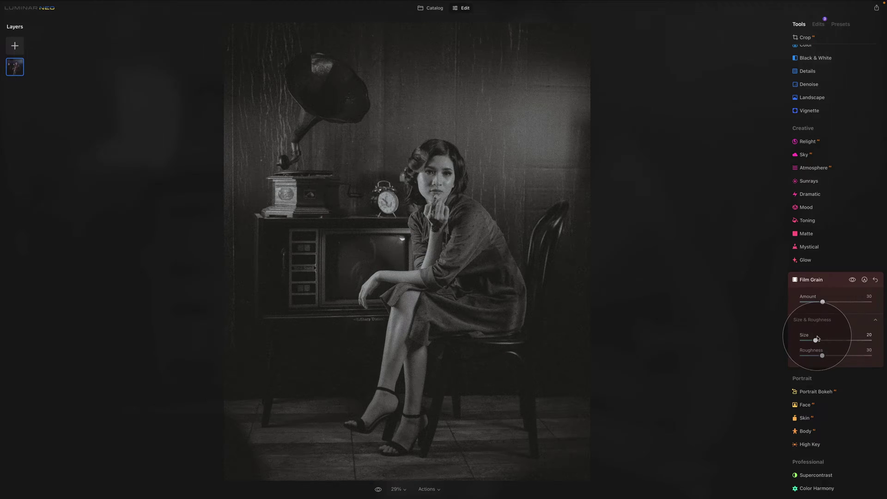
pyautogui.moveTo(816, 340); pyautogui.dragTo(823, 340)
pyautogui.moveTo(825, 304); pyautogui.dragTo(828, 303)
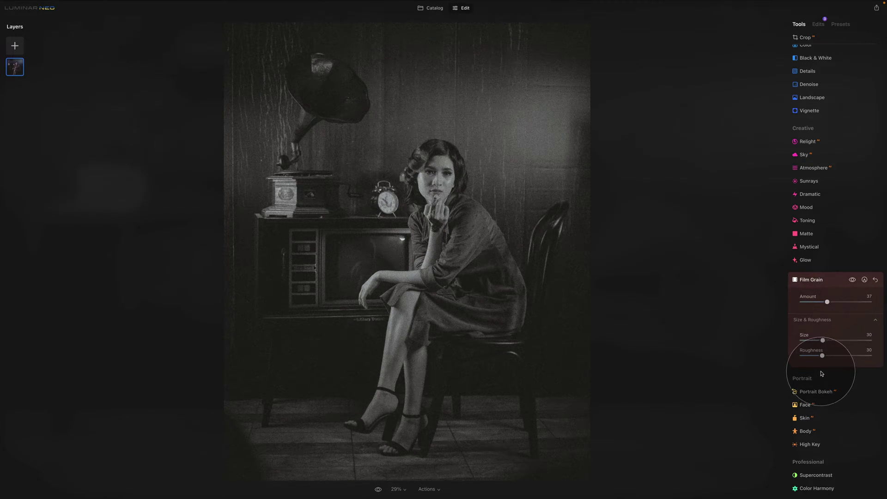
pyautogui.moveTo(822, 355); pyautogui.dragTo(828, 355)
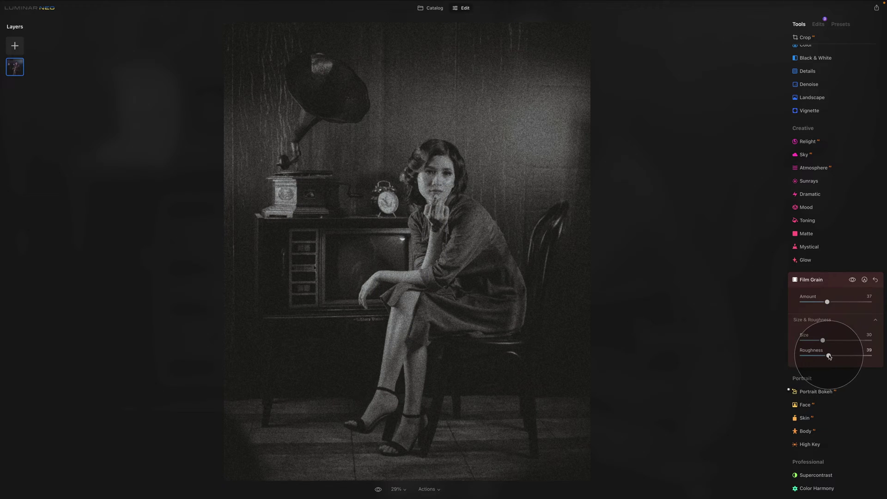
pyautogui.moveTo(827, 302); pyautogui.dragTo(829, 301)
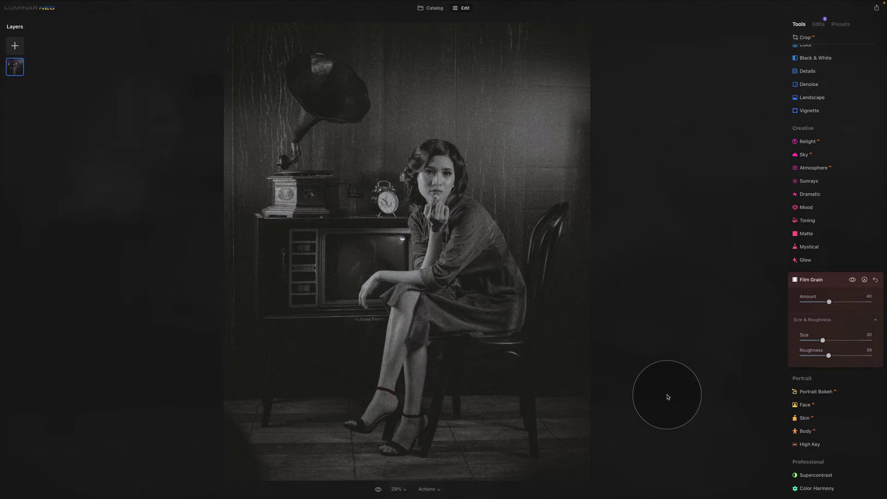
pyautogui.moveTo(829, 302); pyautogui.dragTo(840, 302)
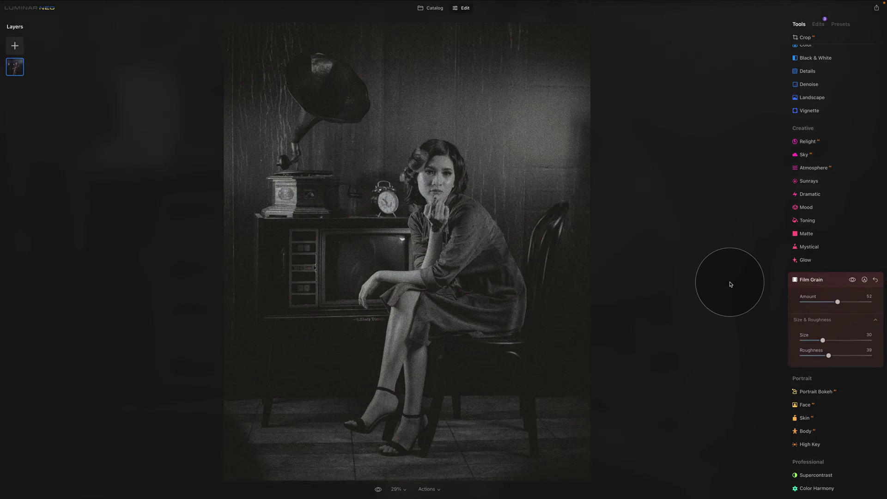
# Add a Vignette centred on the woman's face via Choose Subject, with a strongly negative Amount.
pyautogui.click(817, 111)
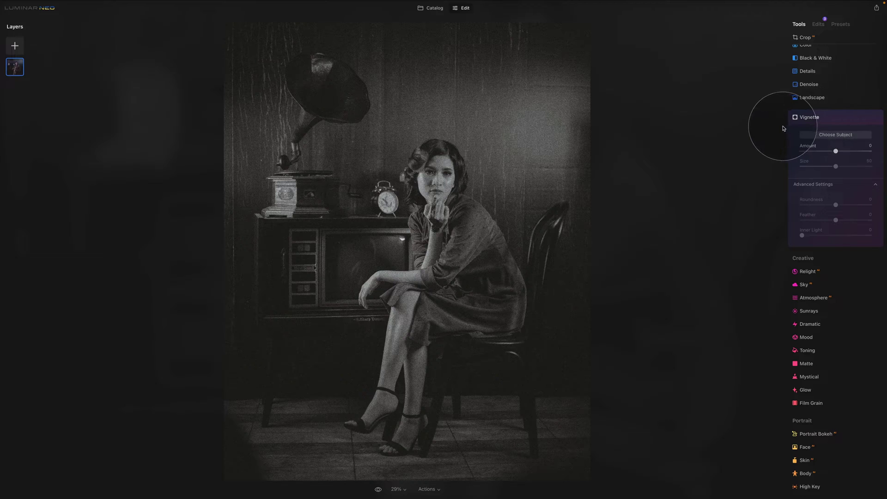
pyautogui.click(821, 135)
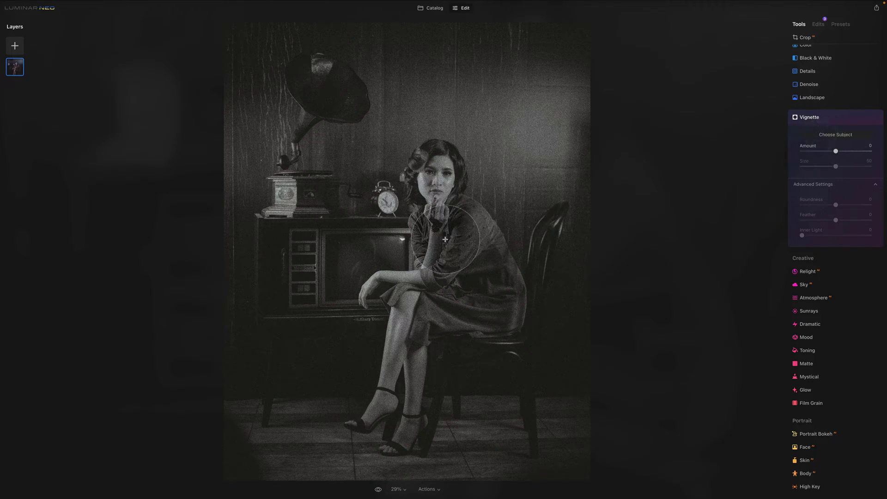
pyautogui.click(435, 205)
pyautogui.moveTo(836, 152); pyautogui.dragTo(813, 153)
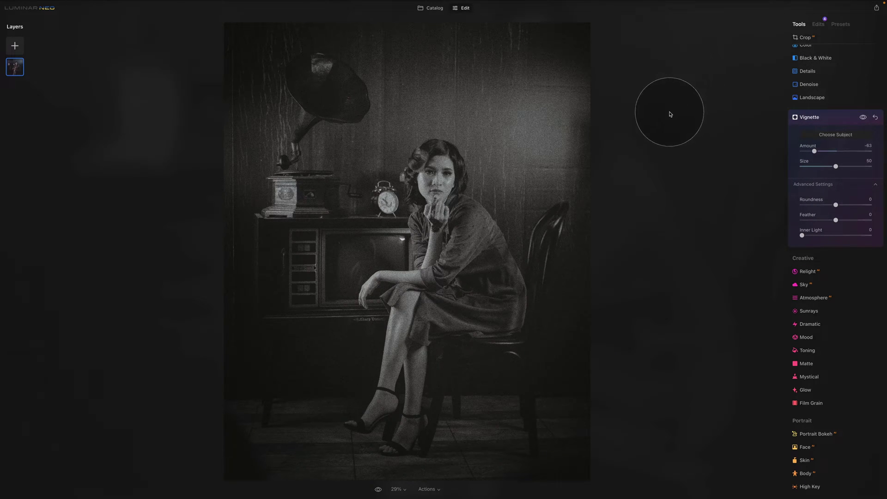
pyautogui.click(379, 489)
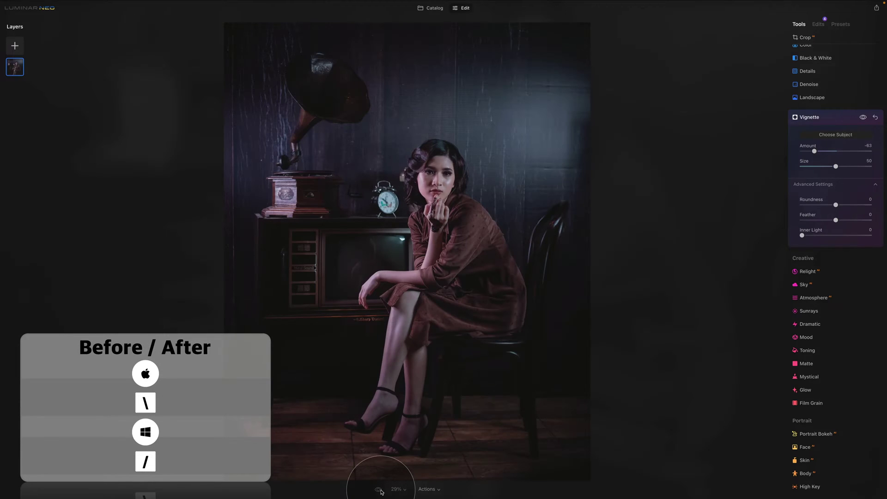
pyautogui.click(380, 490)
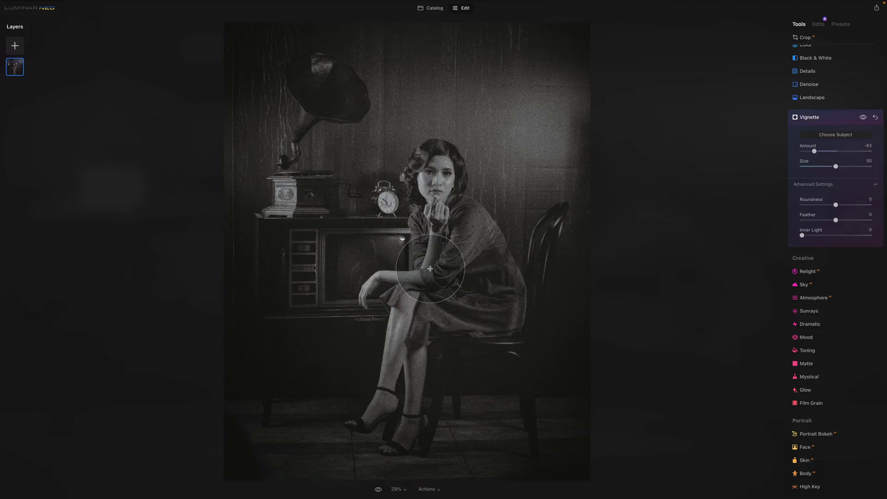
# Open the photo of the woman in a red hat beside the green train in Edit.
pyautogui.click(440, 10)
pyautogui.click(260, 121)
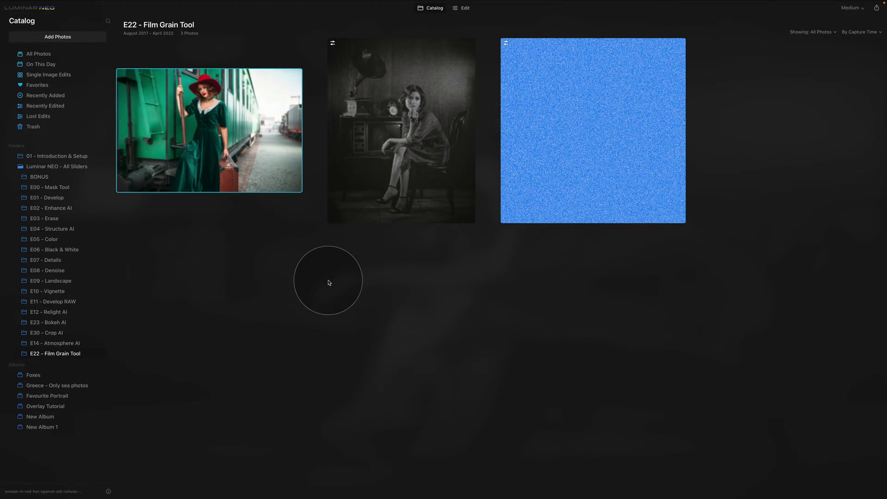
pyautogui.click(468, 11)
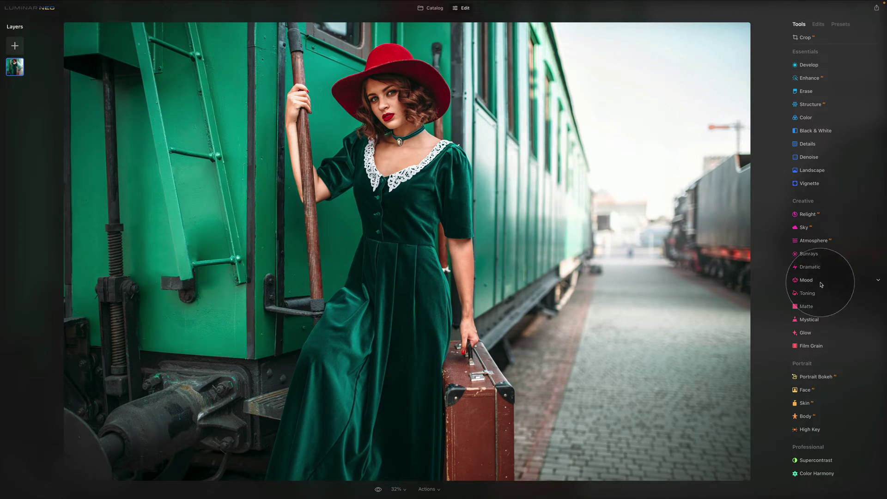
# Apply the 1960 LUT in Mood with Amount 65, Contrast -45 and Saturation -23.
pyautogui.click(851, 281)
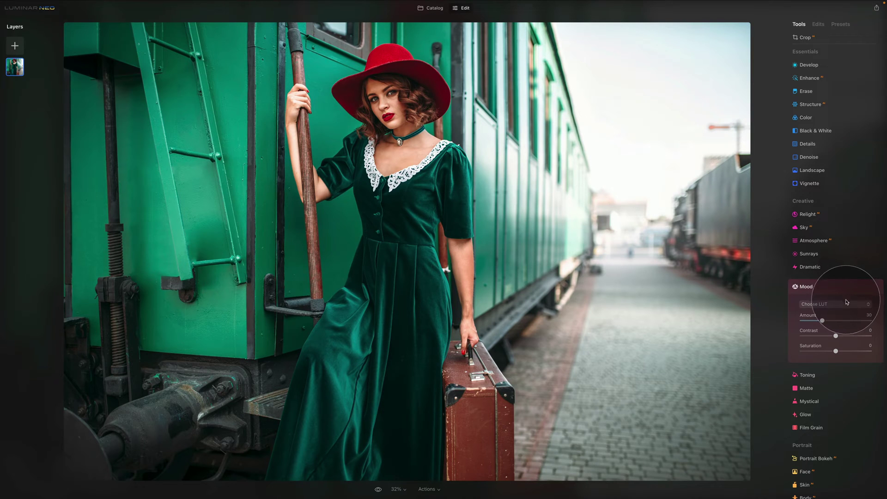
pyautogui.click(837, 306)
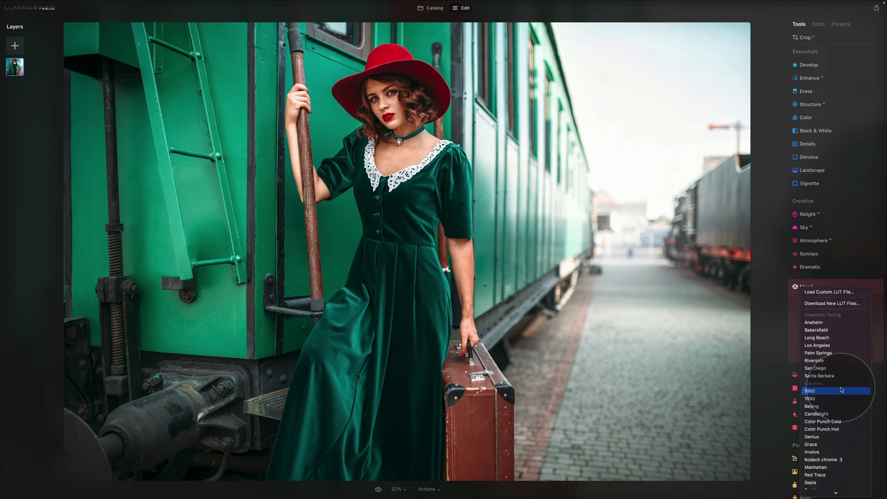
pyautogui.click(839, 391)
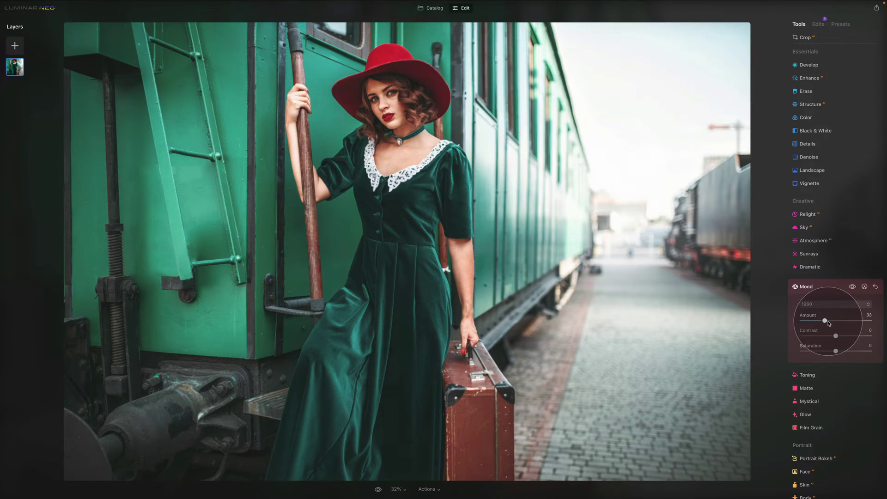
pyautogui.moveTo(829, 323); pyautogui.dragTo(842, 324)
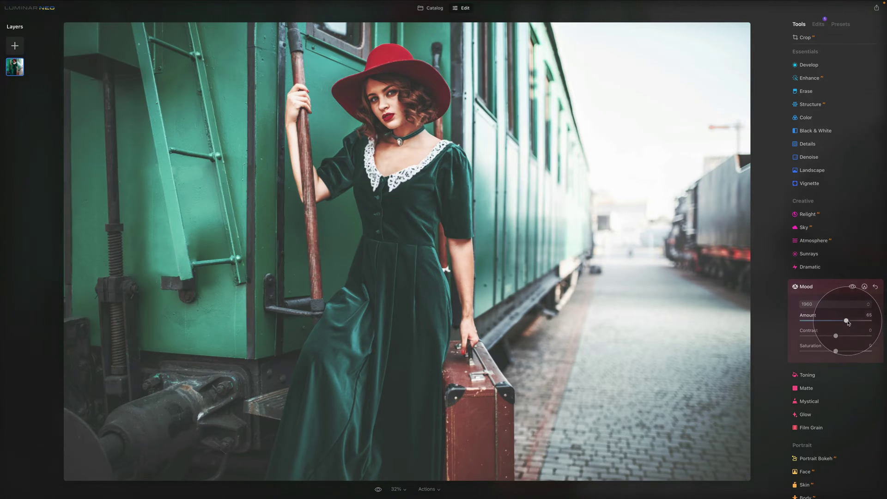
pyautogui.moveTo(836, 336); pyautogui.dragTo(827, 352)
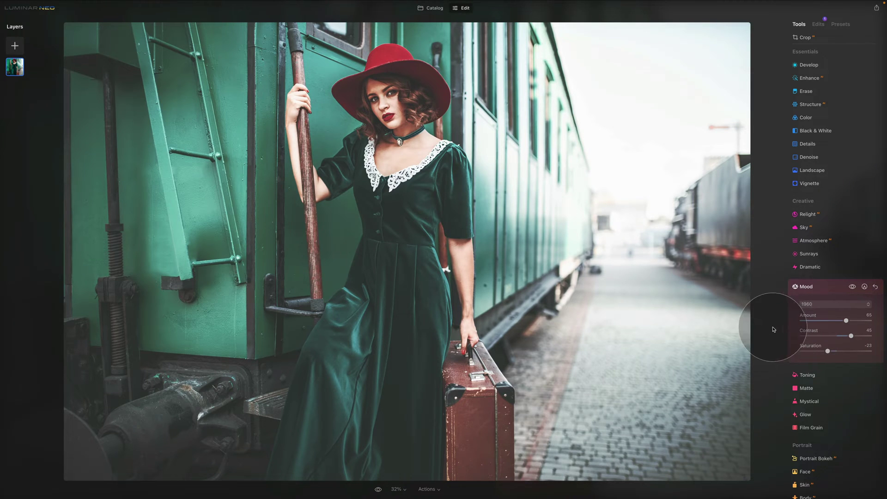
# Add a Vignette centred on the woman with Amount -81 and Roundness -26.
pyautogui.click(809, 184)
pyautogui.click(833, 207)
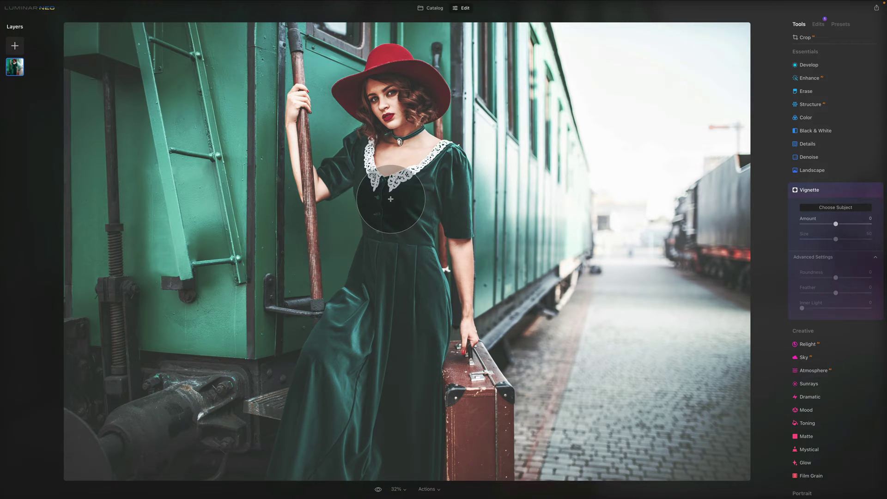
pyautogui.moveTo(835, 224); pyautogui.dragTo(812, 224)
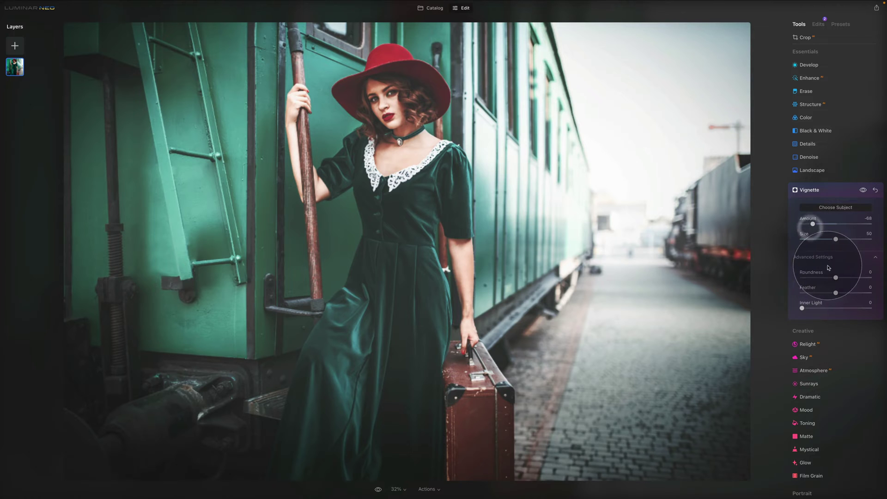
pyautogui.moveTo(835, 277)
pyautogui.mouseDown()
pyautogui.moveTo(850, 277)
pyautogui.moveTo(823, 278)
pyautogui.mouseUp()
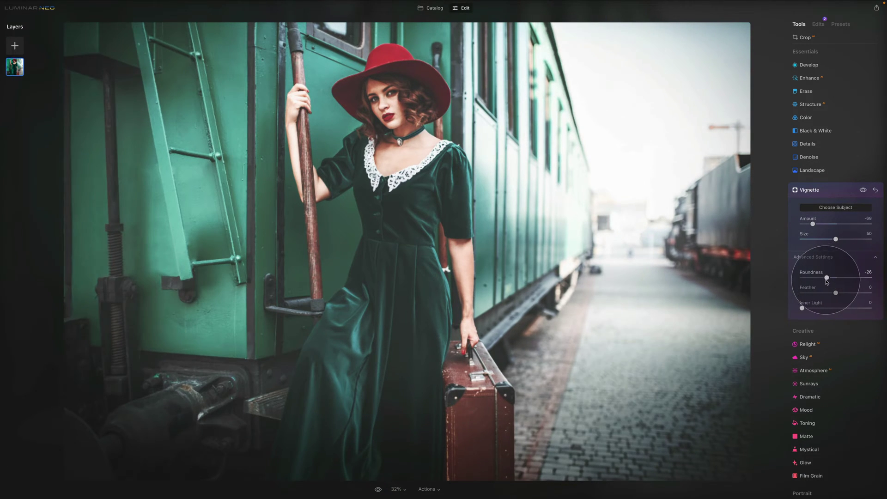
pyautogui.moveTo(813, 224); pyautogui.dragTo(808, 224)
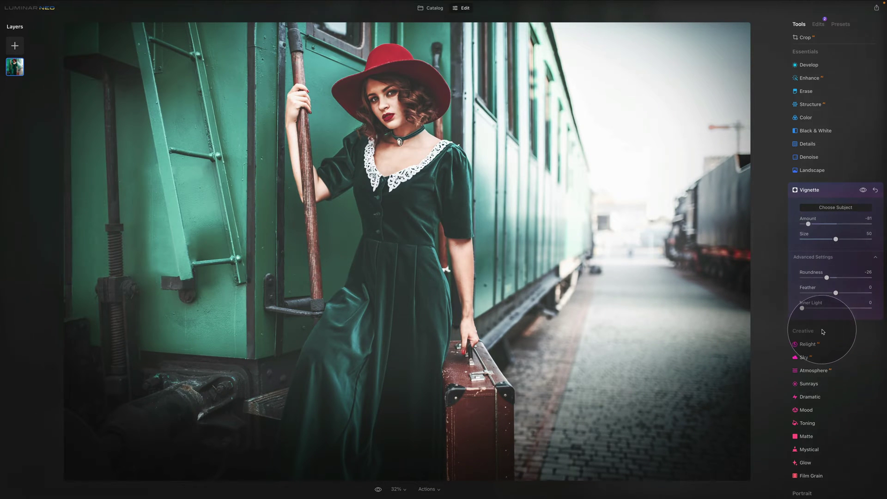
# Collapse Vignette and set Film Grain to Amount 47, Size 17 and Roughness 17.
pyautogui.click(809, 190)
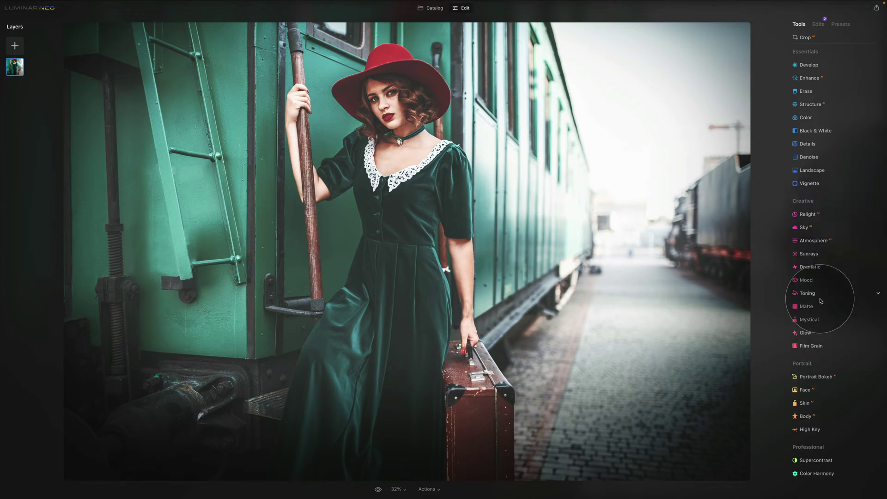
pyautogui.click(811, 345)
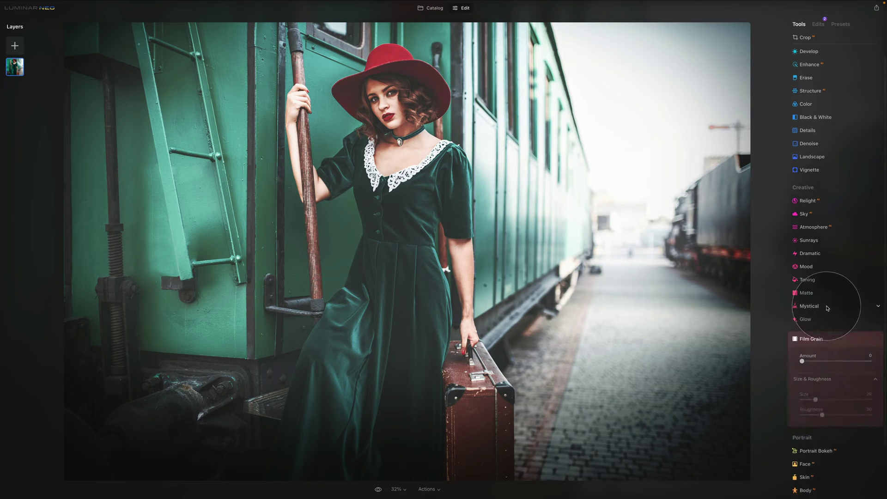
pyautogui.moveTo(802, 340); pyautogui.dragTo(844, 341)
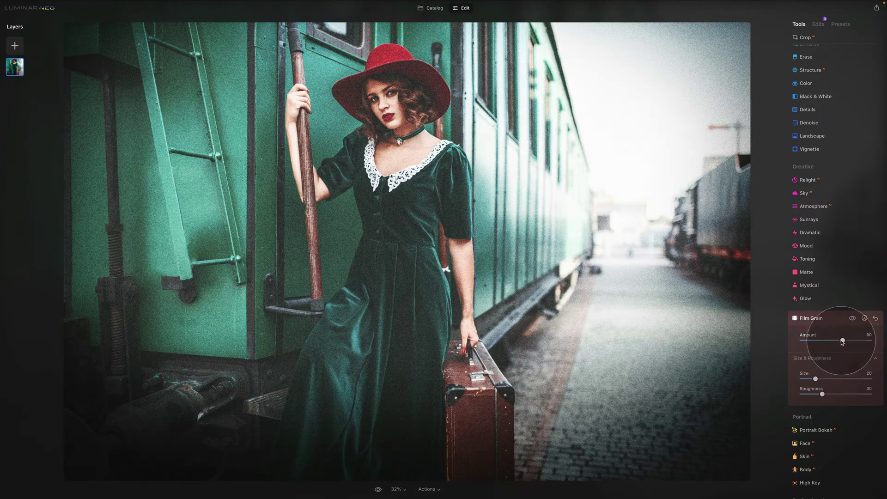
pyautogui.moveTo(842, 341); pyautogui.dragTo(834, 341)
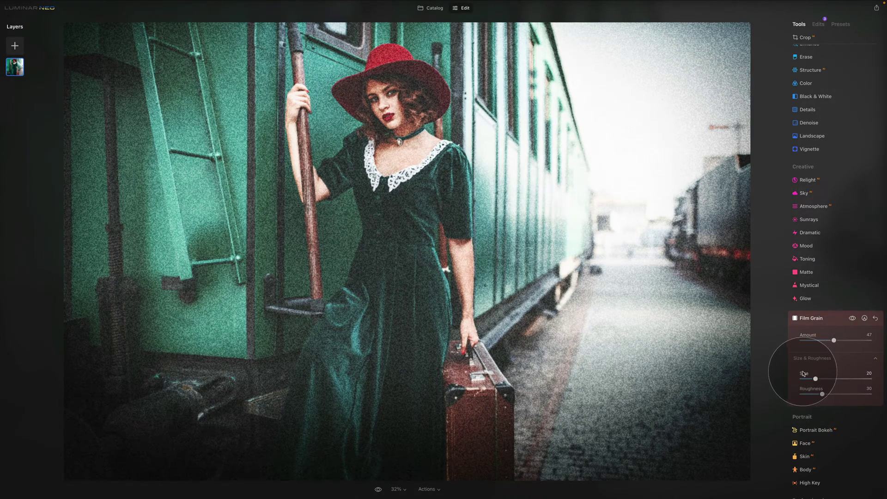
pyautogui.moveTo(823, 394); pyautogui.dragTo(814, 379)
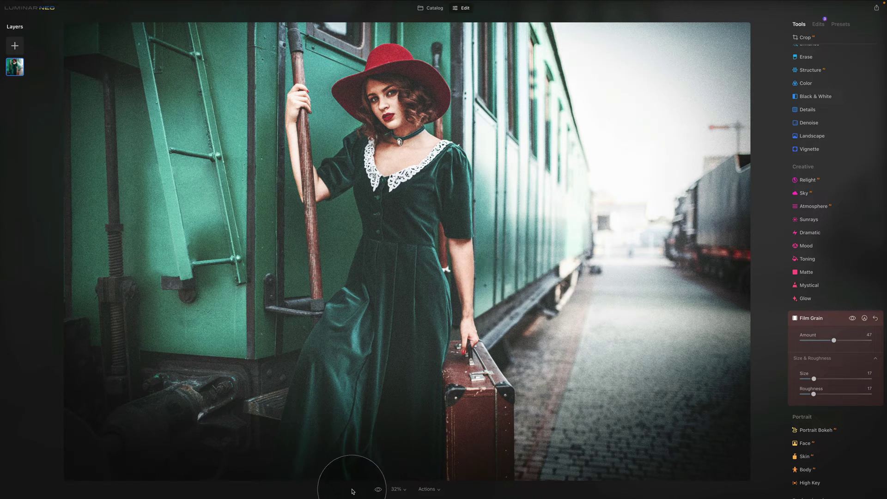
pyautogui.click(378, 489)
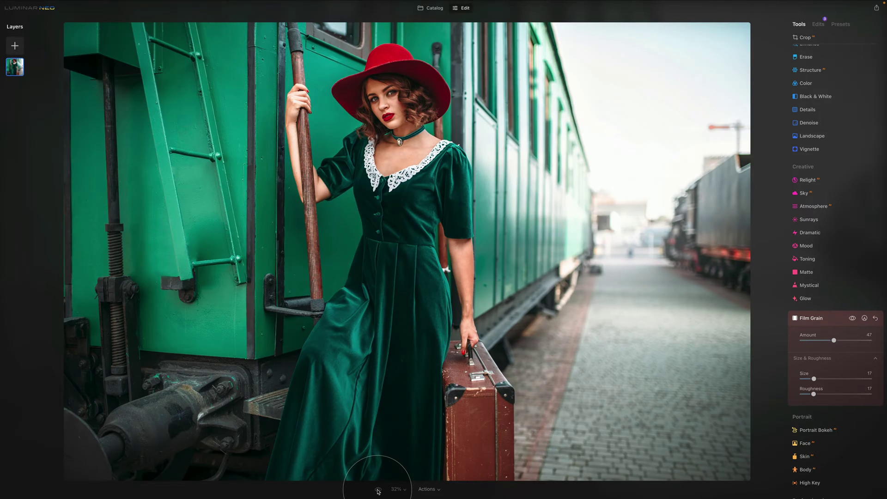
pyautogui.click(378, 490)
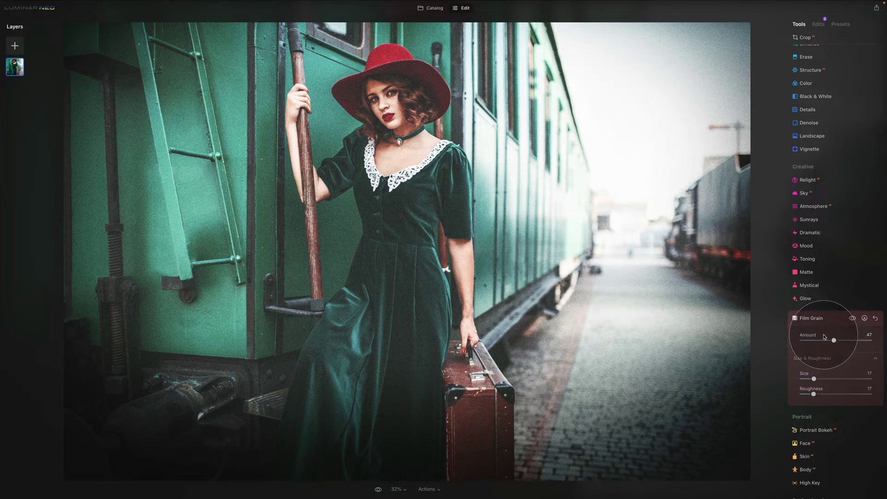
# Nudge the Film Grain Amount from 47 down to 46.
pyautogui.moveTo(833, 341); pyautogui.dragTo(833, 342)
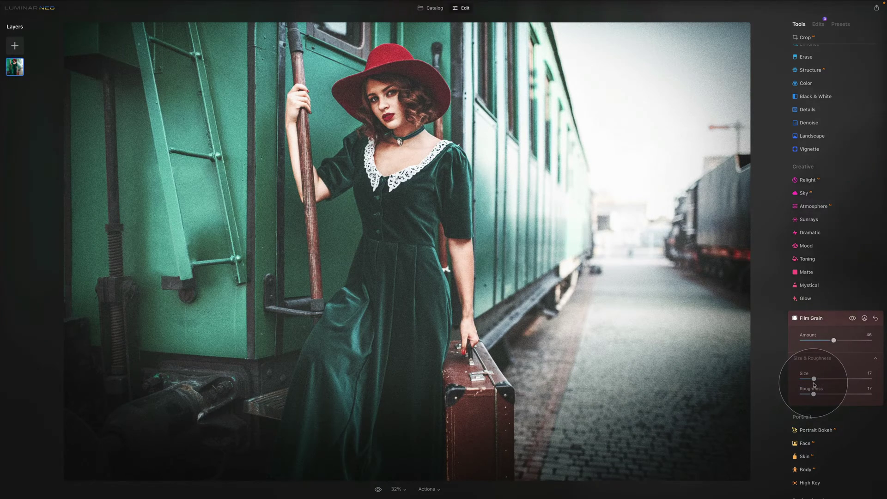